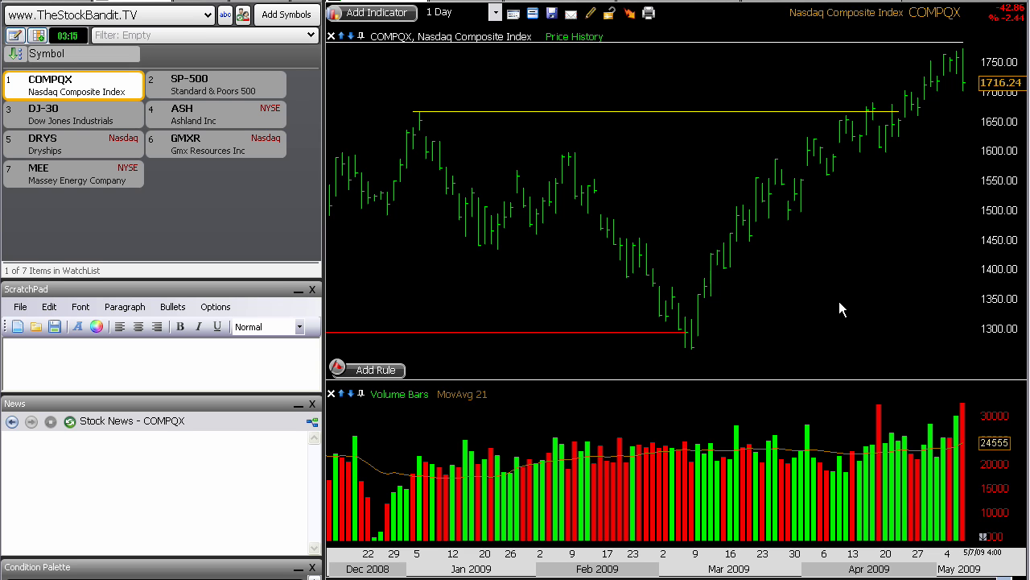
pyautogui.scroll(3, 840, 303)
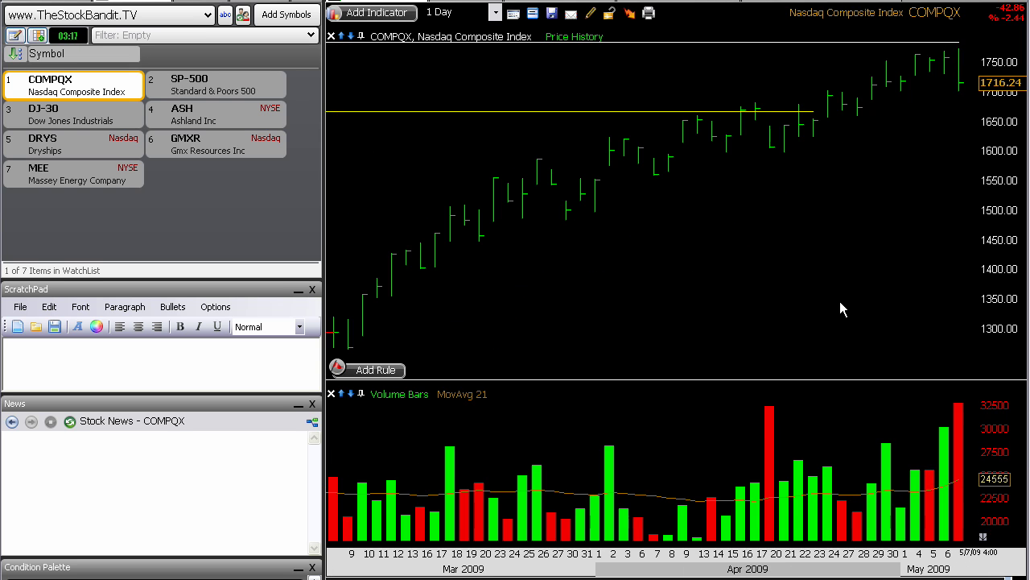
pyautogui.scroll(-1, 837, 294)
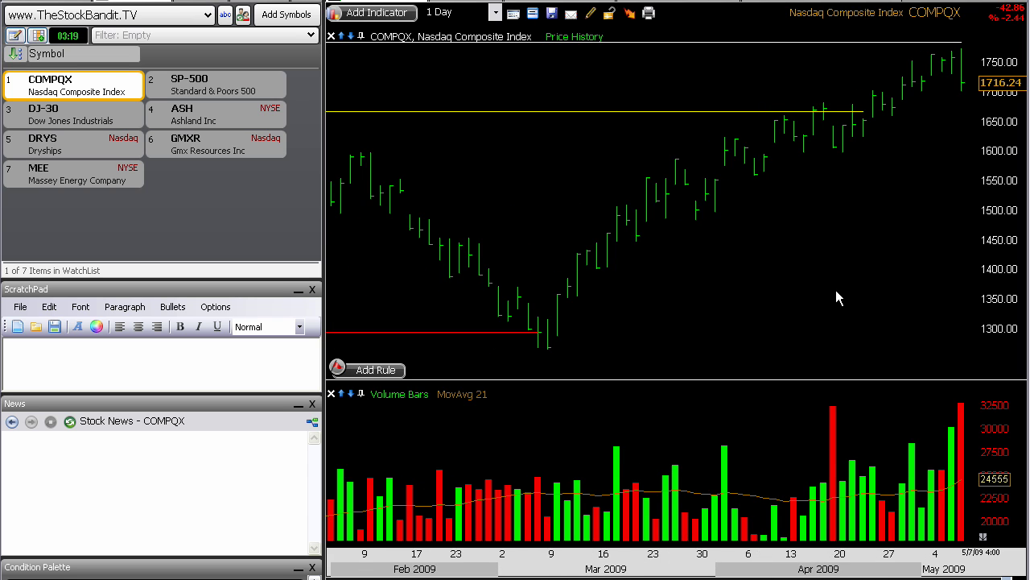
pyautogui.scroll(-1, 837, 297)
pyautogui.scroll(-2, 839, 299)
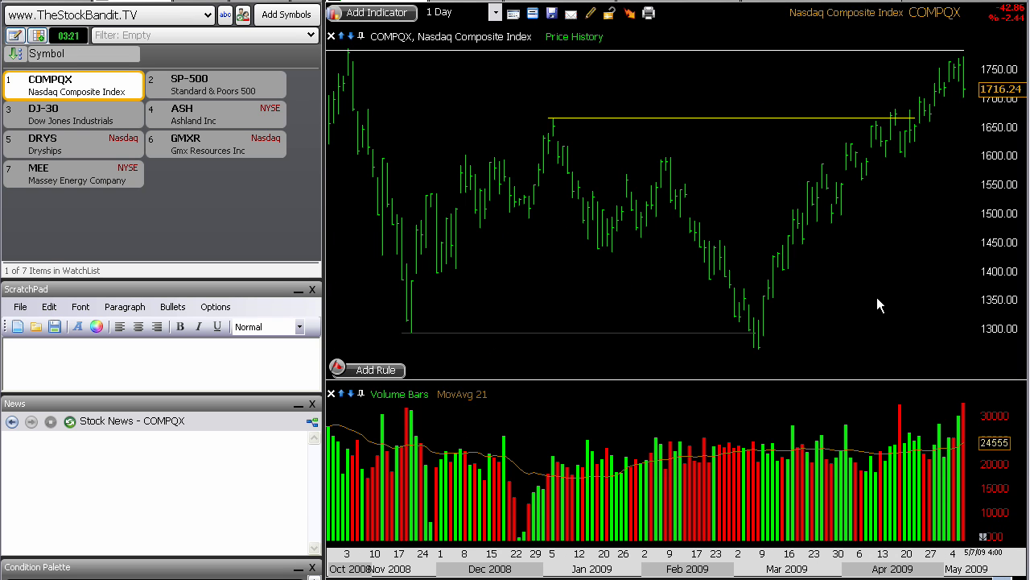
pyautogui.scroll(-1, 885, 300)
pyautogui.moveTo(956, 166); pyautogui.dragTo(972, 158)
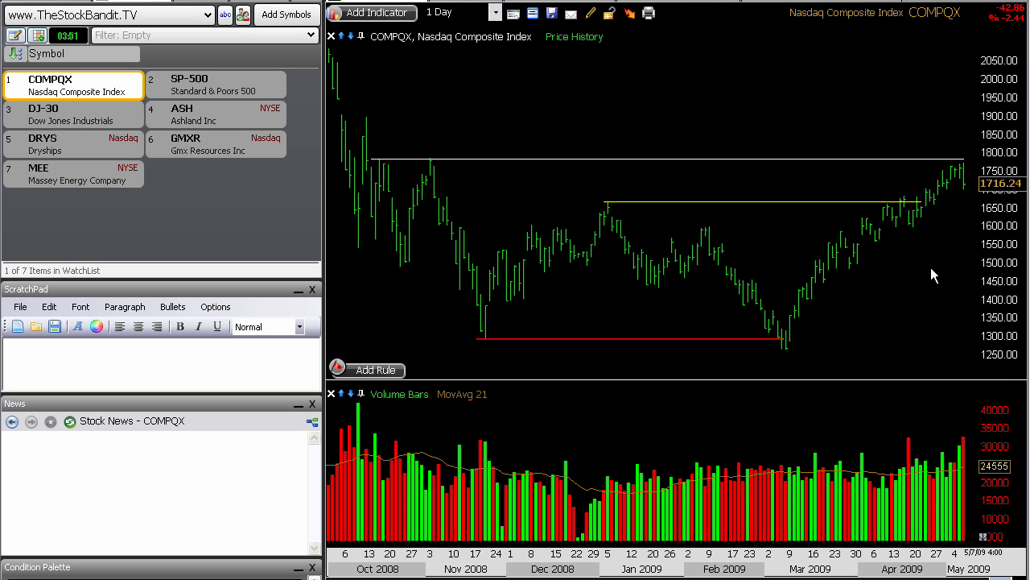
pyautogui.scroll(4, 930, 267)
pyautogui.scroll(2, 850, 245)
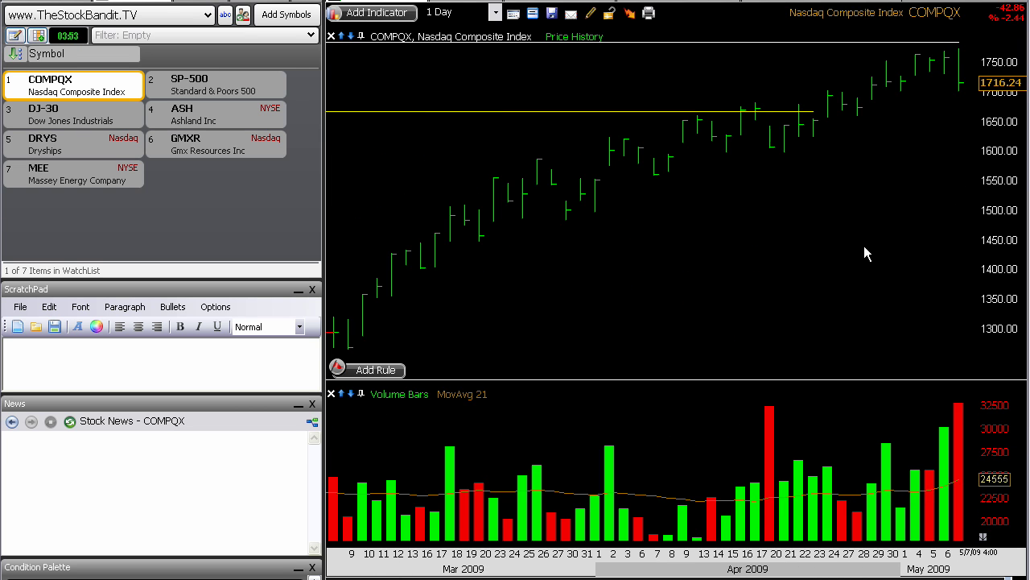
pyautogui.scroll(3, 849, 265)
pyautogui.scroll(1, 847, 267)
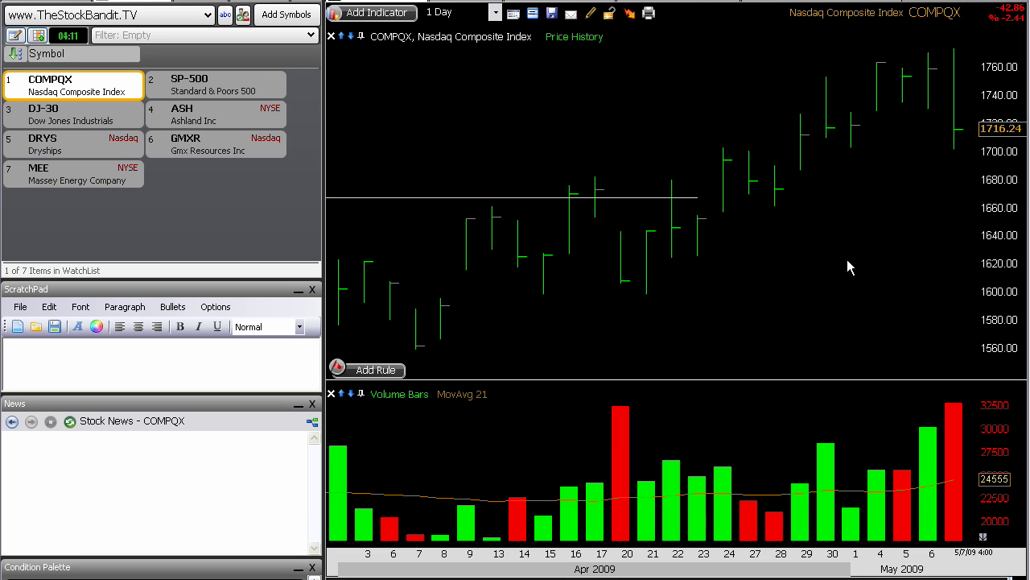
pyautogui.scroll(-2, 859, 258)
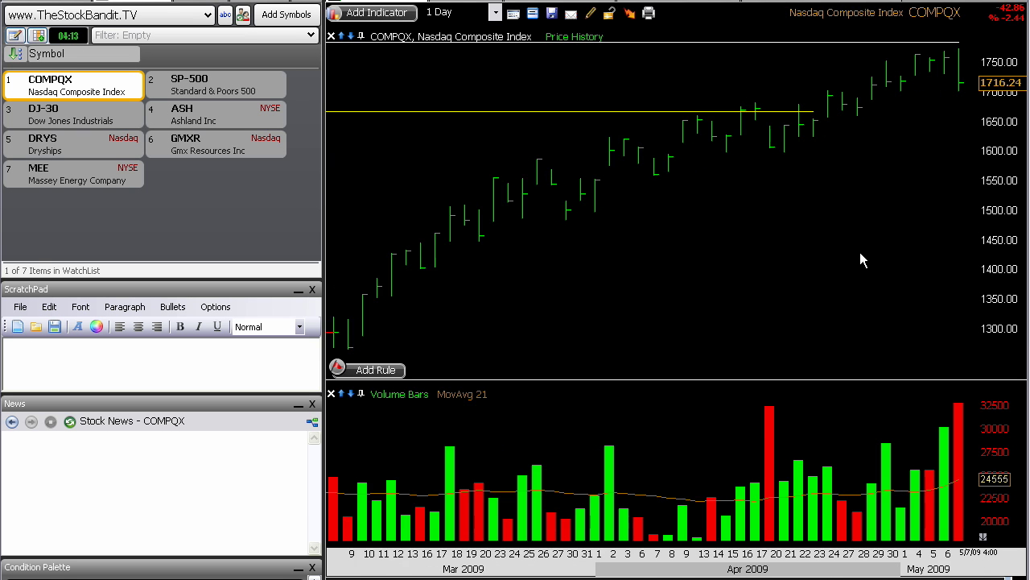
pyautogui.scroll(-1, 860, 254)
pyautogui.moveTo(485, 332); pyautogui.dragTo(940, 60)
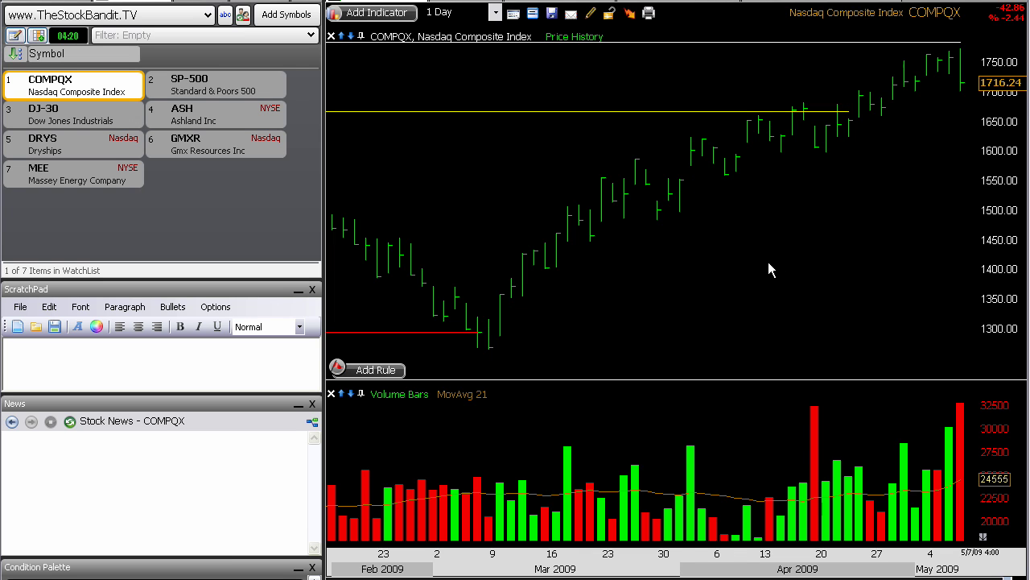
pyautogui.scroll(4, 854, 271)
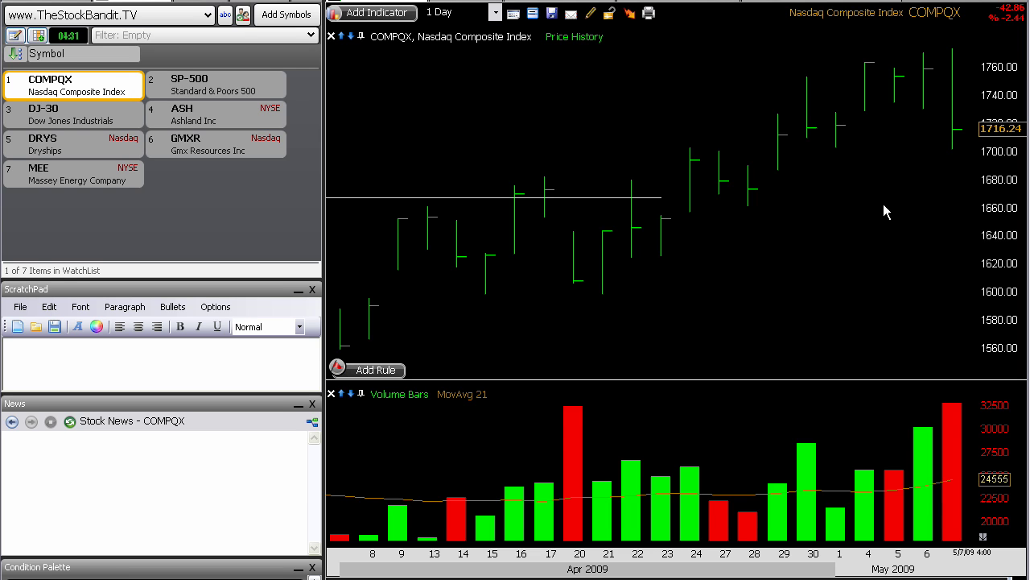
pyautogui.scroll(4, 883, 233)
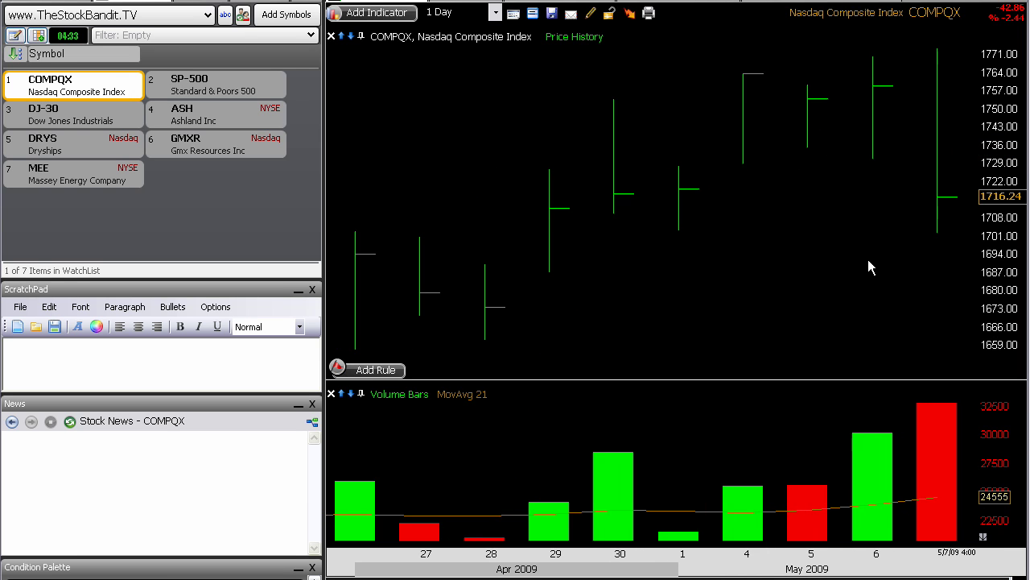
# Mark the 6 May Nasdaq bar's high and low in red and underline the 1 Day setting
pyautogui.scroll(1, 868, 267)
pyautogui.moveTo(839, 165); pyautogui.dragTo(871, 165)
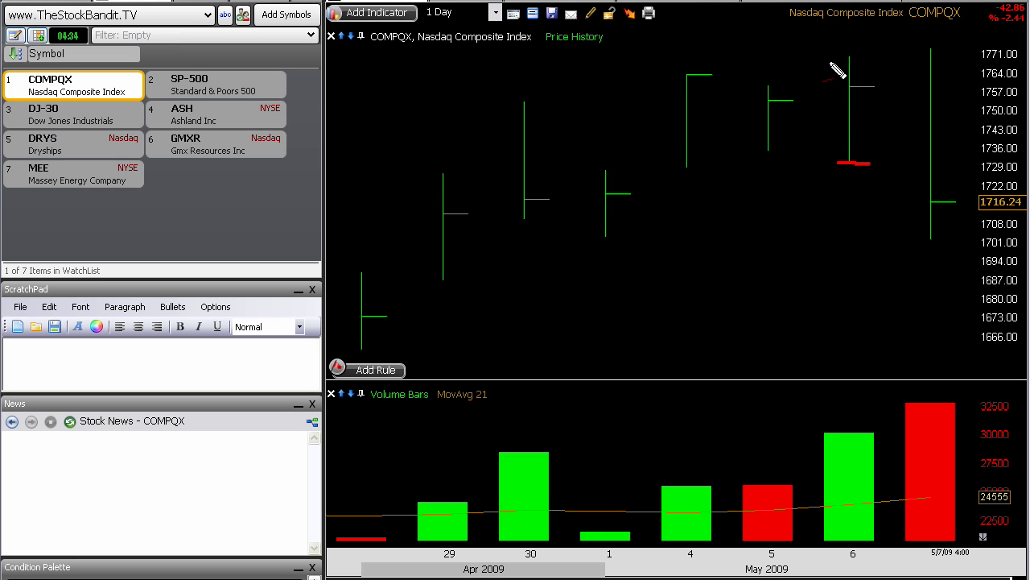
pyautogui.moveTo(836, 55); pyautogui.dragTo(868, 55)
pyautogui.moveTo(419, 22); pyautogui.dragTo(467, 23)
pyautogui.moveTo(847, 165); pyautogui.dragTo(854, 167)
# Mark the last bar's high and low, arrow the final volume bar, then clear the red drawings
pyautogui.moveTo(923, 47); pyautogui.dragTo(939, 47)
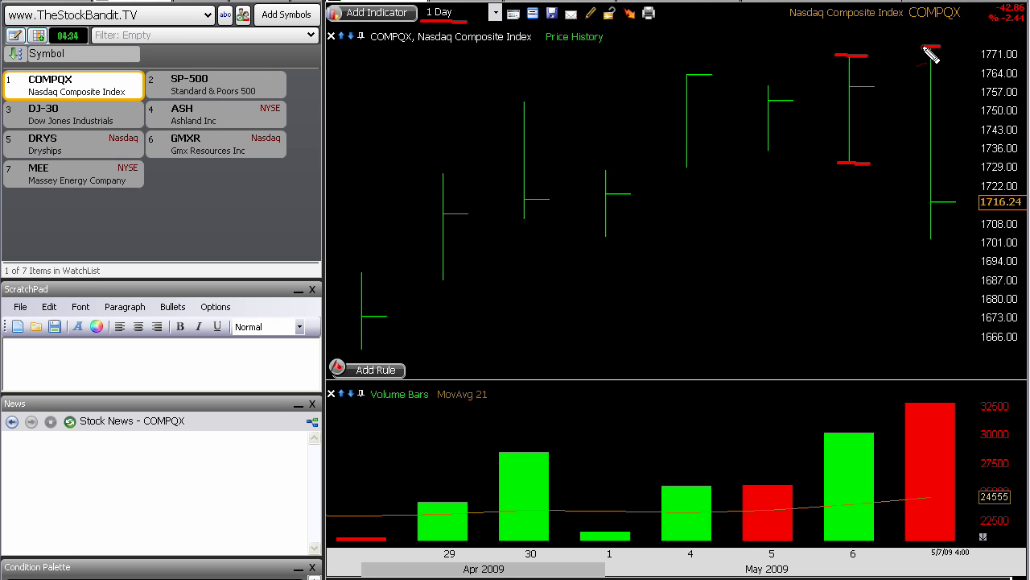
pyautogui.moveTo(918, 242); pyautogui.dragTo(946, 241)
pyautogui.moveTo(930, 310)
pyautogui.mouseDown()
pyautogui.moveTo(937, 377)
pyautogui.moveTo(913, 358)
pyautogui.moveTo(982, 326)
pyautogui.mouseUp()
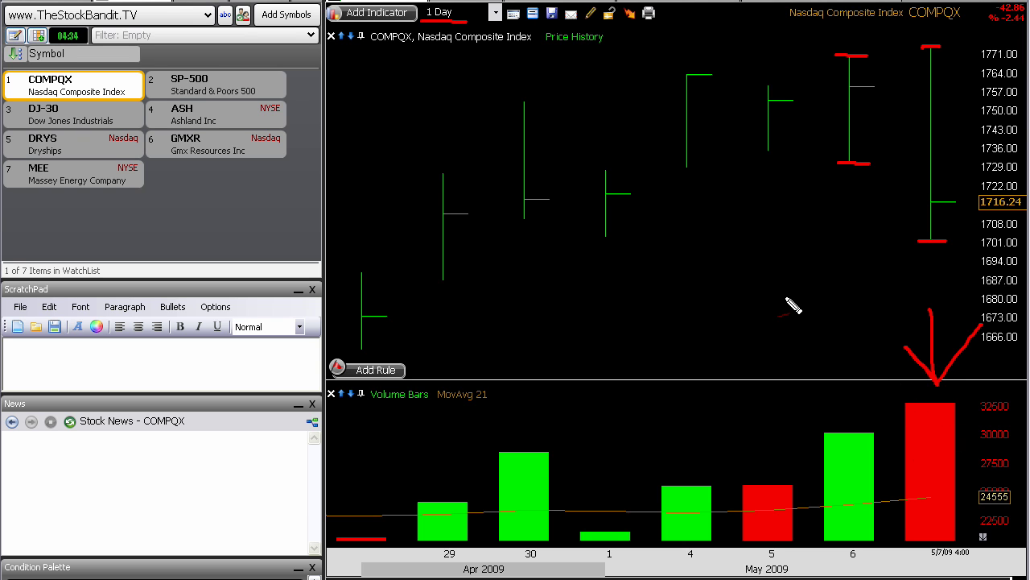
pyautogui.press('Escape')
# Zoom the Nasdaq Composite chart back out, then switch to the Ashland (ASH) chart
pyautogui.scroll(-2, 737, 274)
pyautogui.scroll(-3, 821, 256)
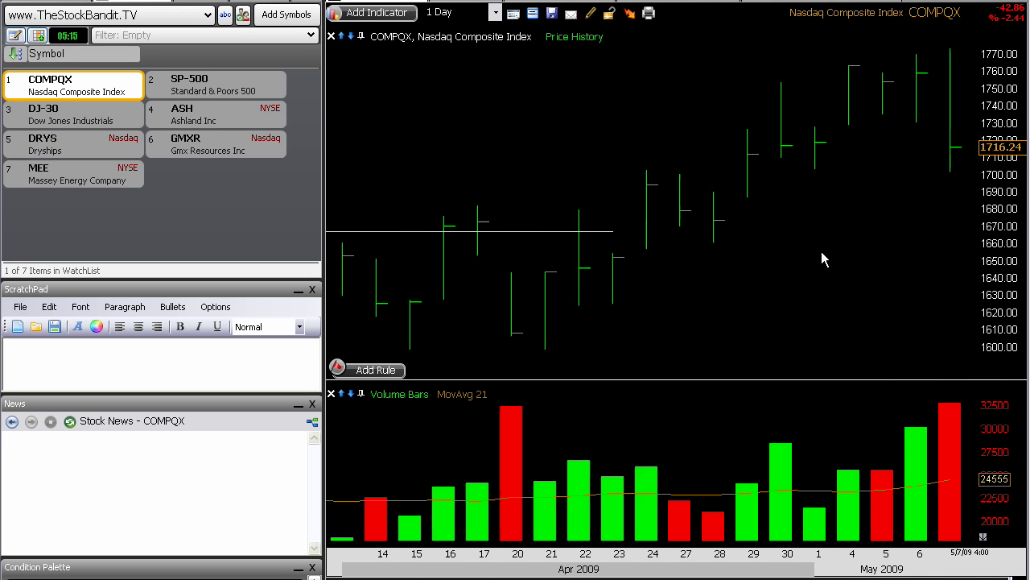
pyautogui.scroll(-2, 822, 255)
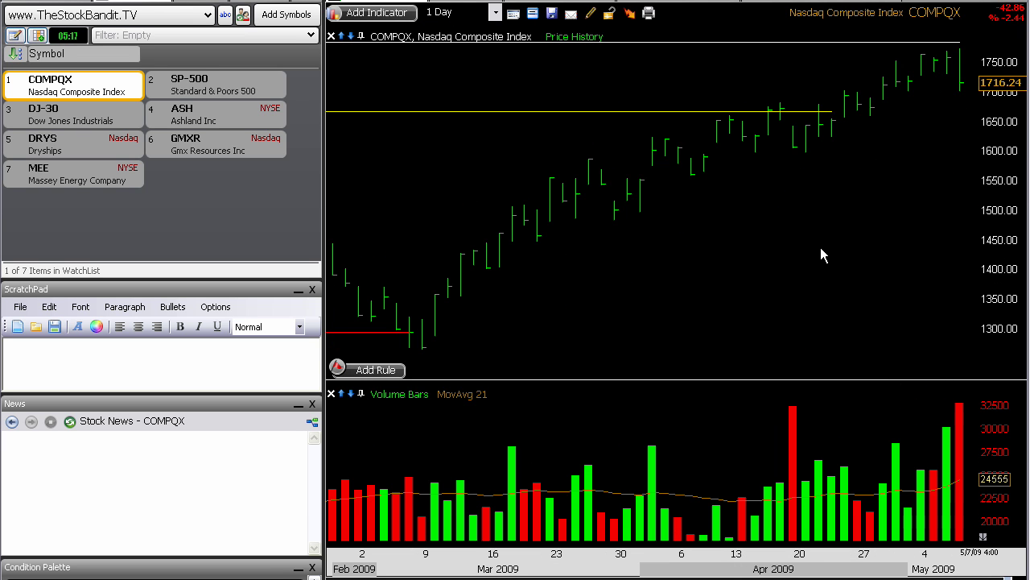
pyautogui.scroll(1, 822, 255)
pyautogui.scroll(-1, 820, 252)
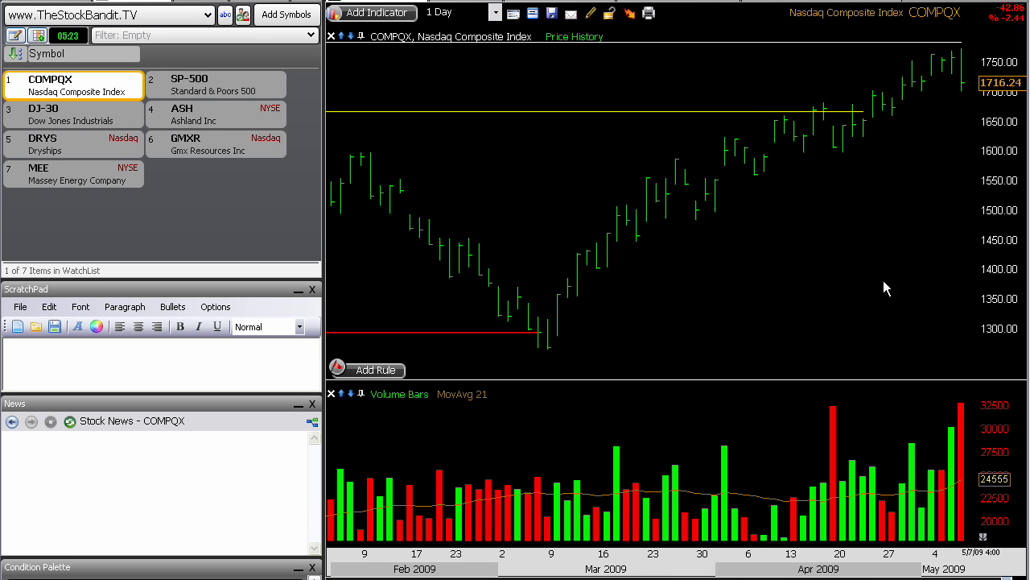
pyautogui.scroll(-2, 879, 281)
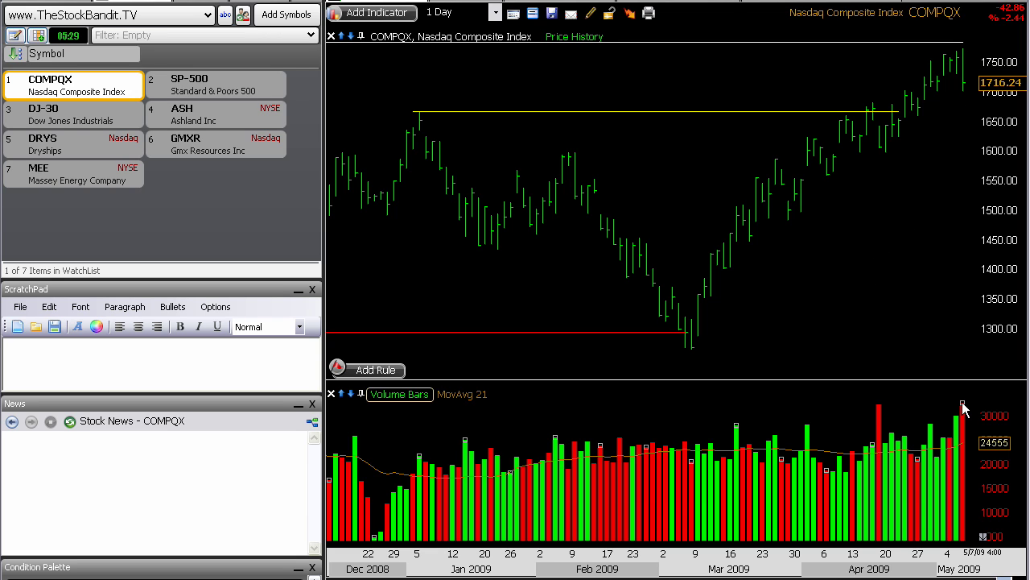
pyautogui.click(172, 117)
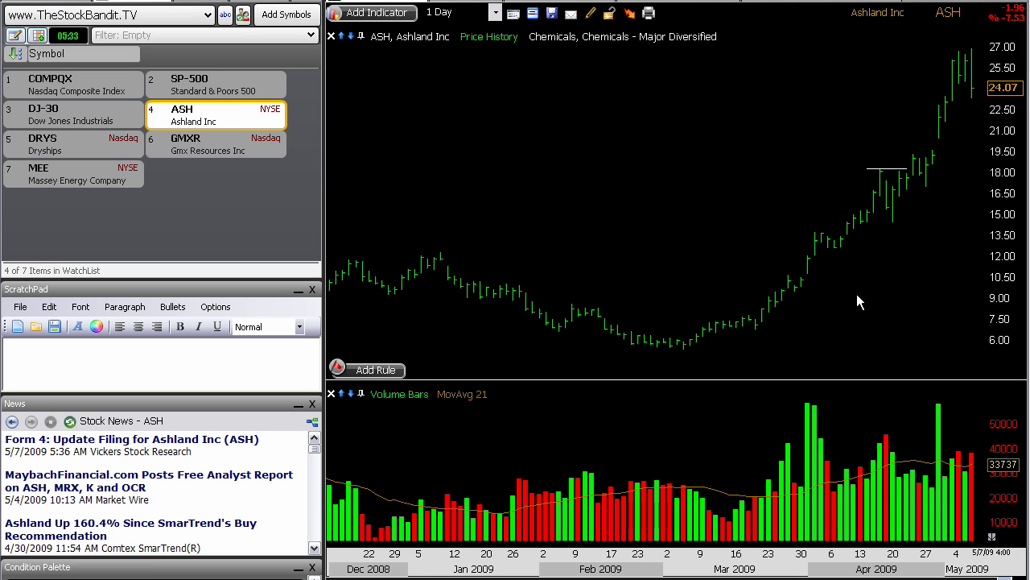
# Draw red marks on ASH's base lows, May highs, latest volume bar and rally, clear them, then select DRYS
pyautogui.scroll(2, 875, 302)
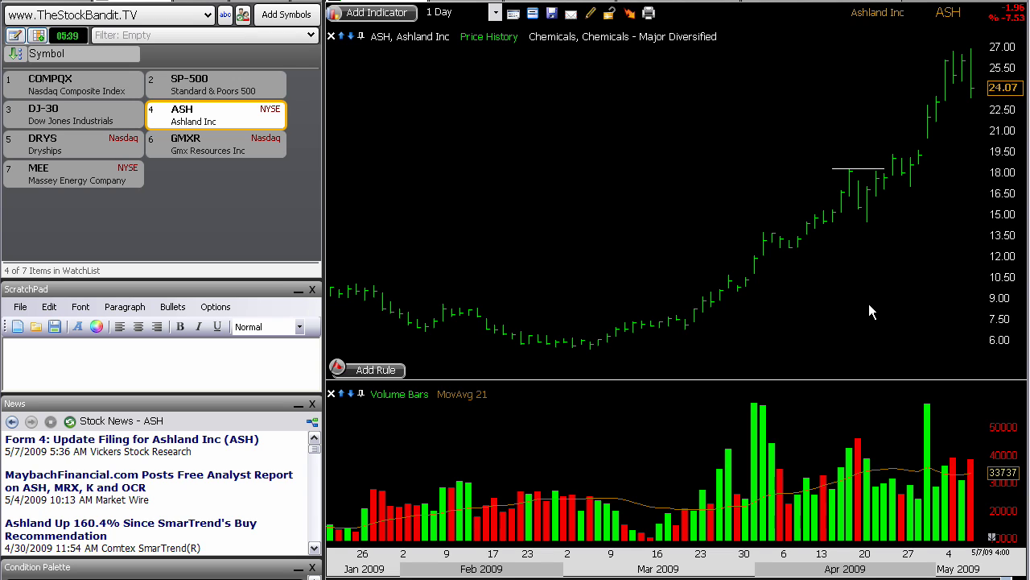
pyautogui.moveTo(593, 339); pyautogui.dragTo(644, 339)
pyautogui.moveTo(940, 50)
pyautogui.mouseDown()
pyautogui.moveTo(972, 50)
pyautogui.moveTo(972, 100)
pyautogui.mouseUp()
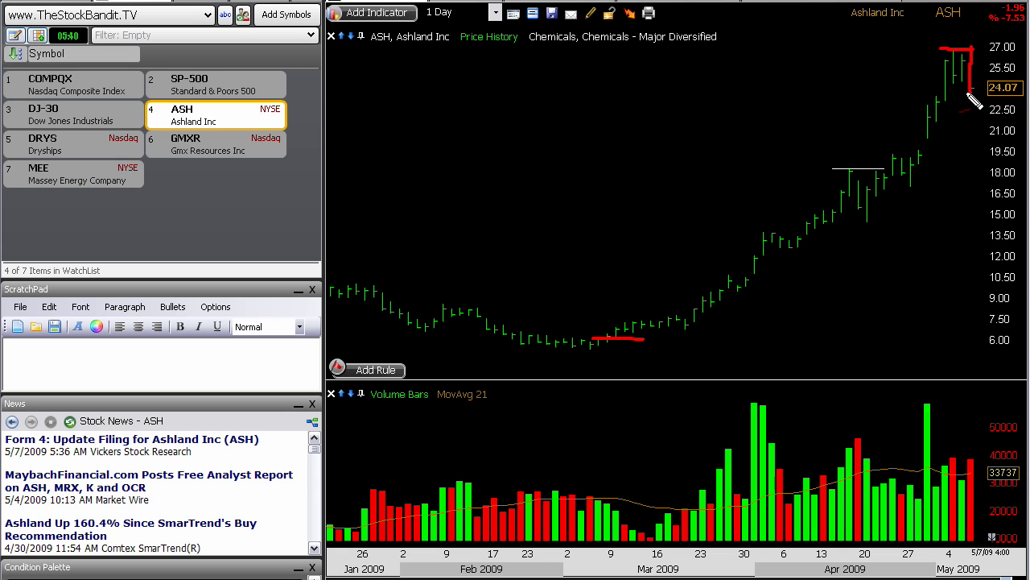
pyautogui.moveTo(970, 409)
pyautogui.mouseDown()
pyautogui.moveTo(972, 460)
pyautogui.moveTo(987, 438)
pyautogui.mouseUp()
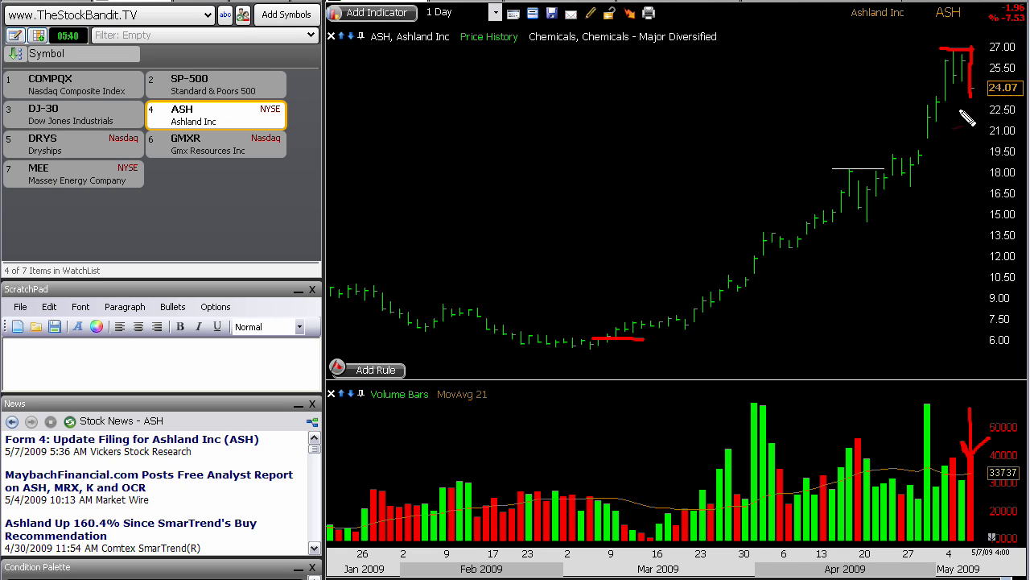
pyautogui.moveTo(648, 333)
pyautogui.mouseDown()
pyautogui.moveTo(804, 275)
pyautogui.moveTo(970, 58)
pyautogui.mouseUp()
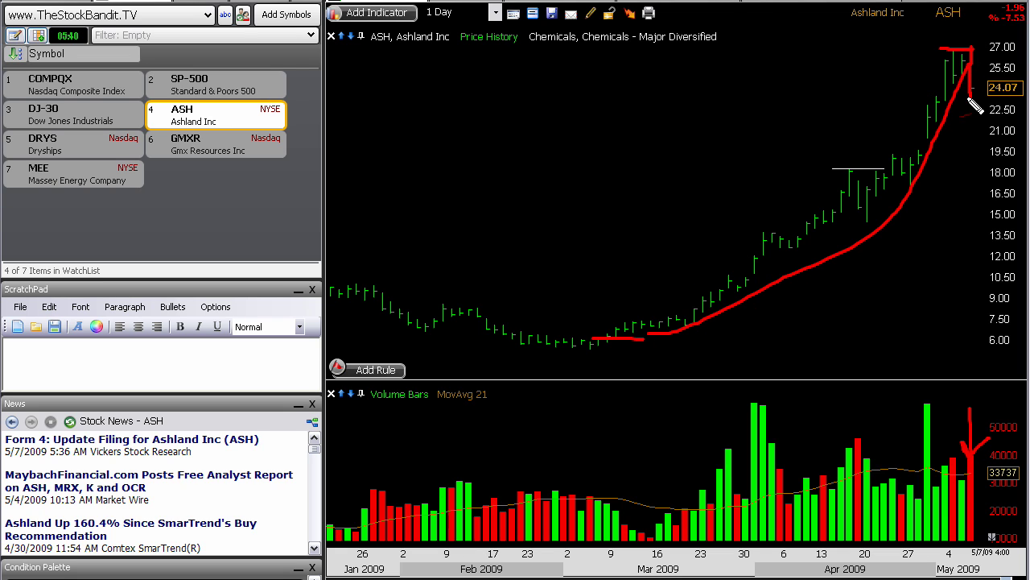
pyautogui.press('Escape')
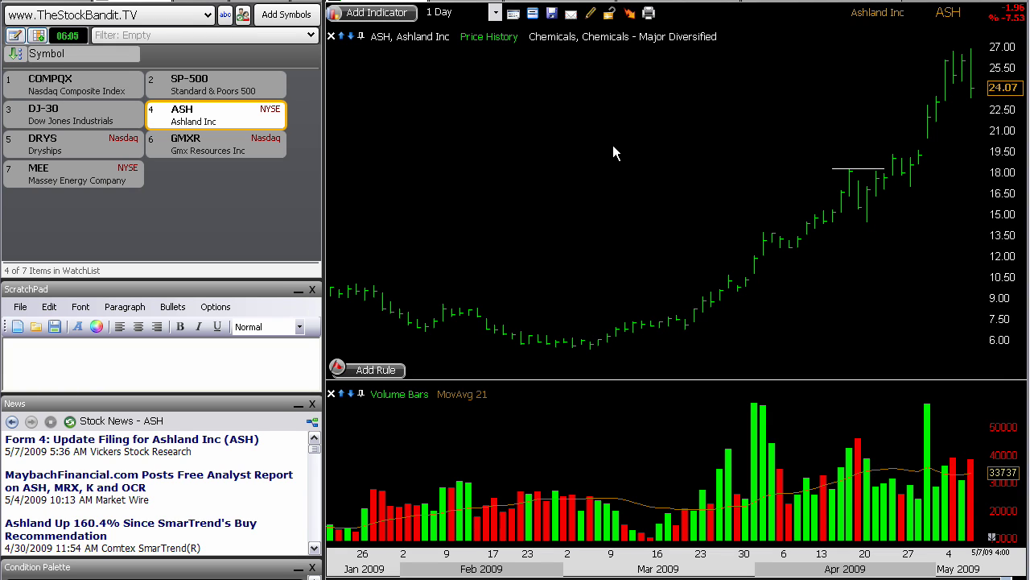
pyautogui.press('Down')
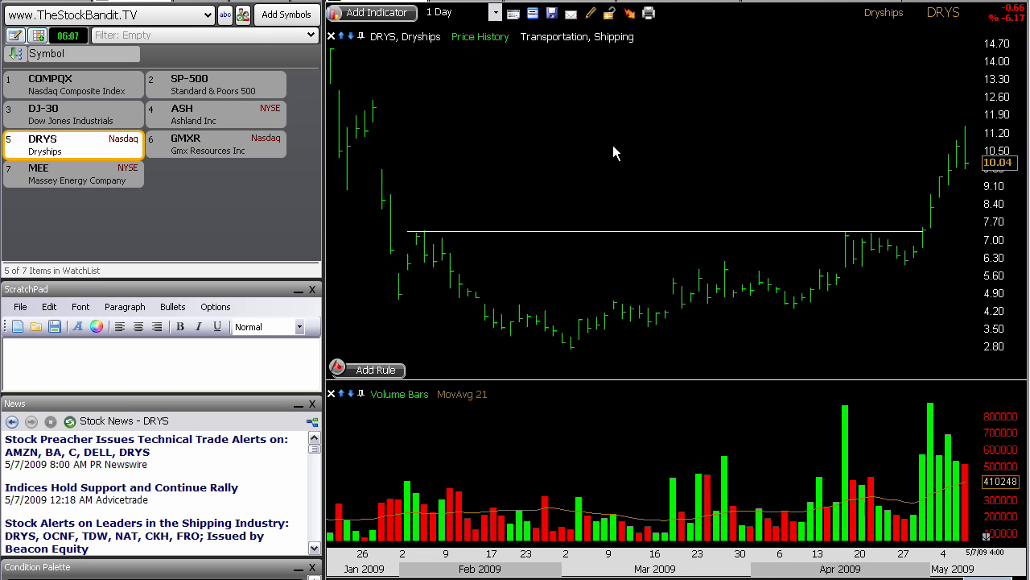
# Mark the DRYS breakout above its trendline and the latest bar range in red, clear them, then go to GMXR
pyautogui.click(659, 232)
pyautogui.click(796, 217)
pyautogui.moveTo(905, 256)
pyautogui.mouseDown()
pyautogui.moveTo(926, 230)
pyautogui.moveTo(965, 123)
pyautogui.moveTo(964, 167)
pyautogui.mouseUp()
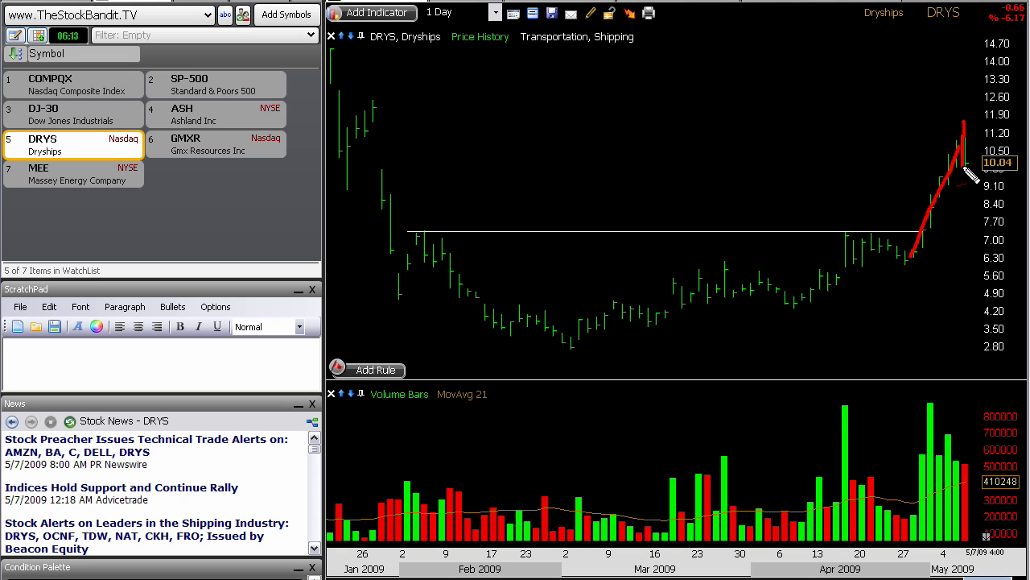
pyautogui.press('e')
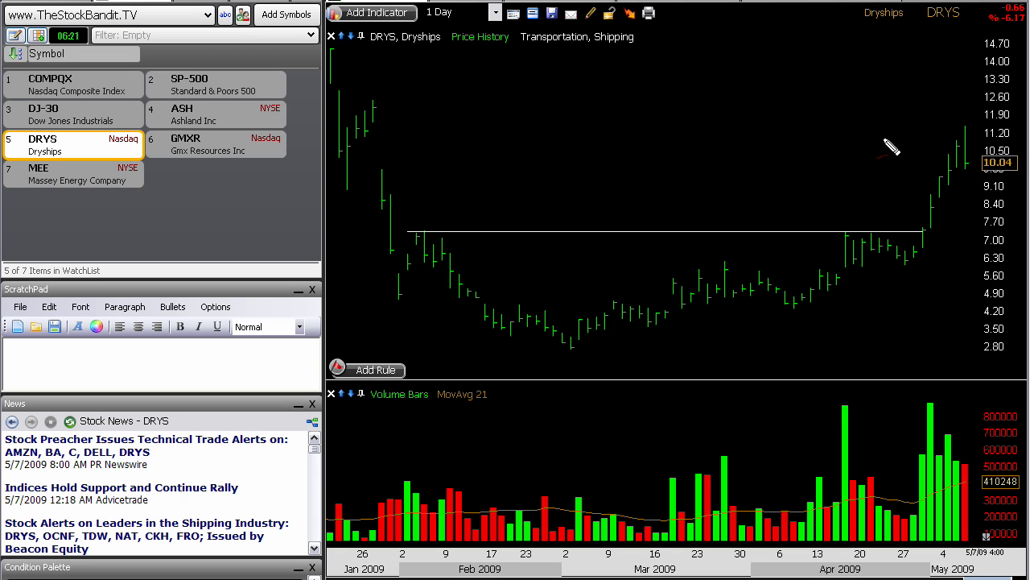
pyautogui.moveTo(949, 139); pyautogui.dragTo(958, 166)
pyautogui.press('Escape')
pyautogui.press('space')
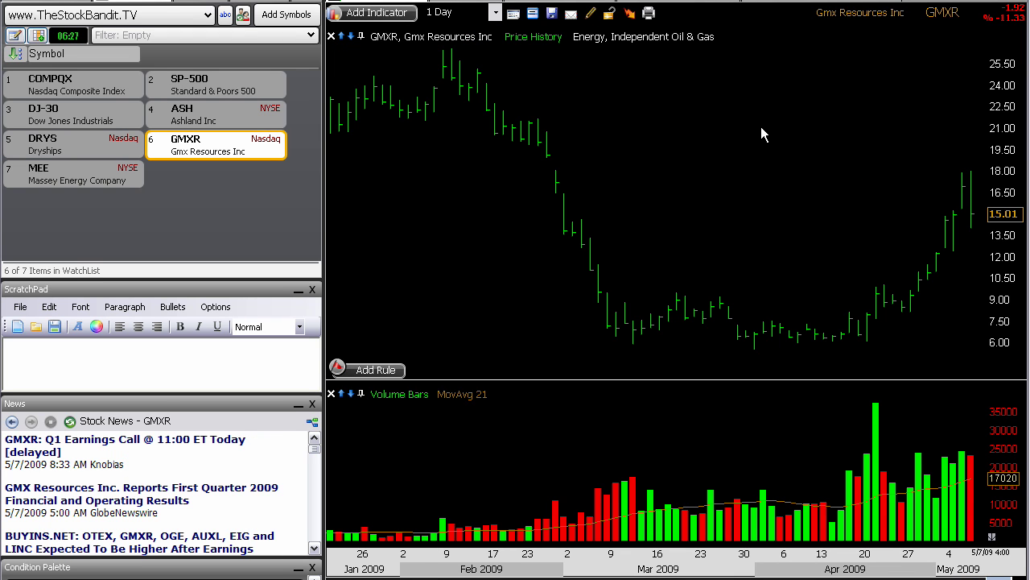
# Mark GMXR's latest bar range and curving rally in red, clear them, then go to MEE
pyautogui.moveTo(955, 172); pyautogui.dragTo(965, 171)
pyautogui.moveTo(952, 208)
pyautogui.mouseDown()
pyautogui.moveTo(968, 209)
pyautogui.moveTo(960, 172)
pyautogui.mouseUp()
pyautogui.moveTo(852, 339)
pyautogui.mouseDown()
pyautogui.moveTo(906, 320)
pyautogui.moveTo(977, 190)
pyautogui.mouseUp()
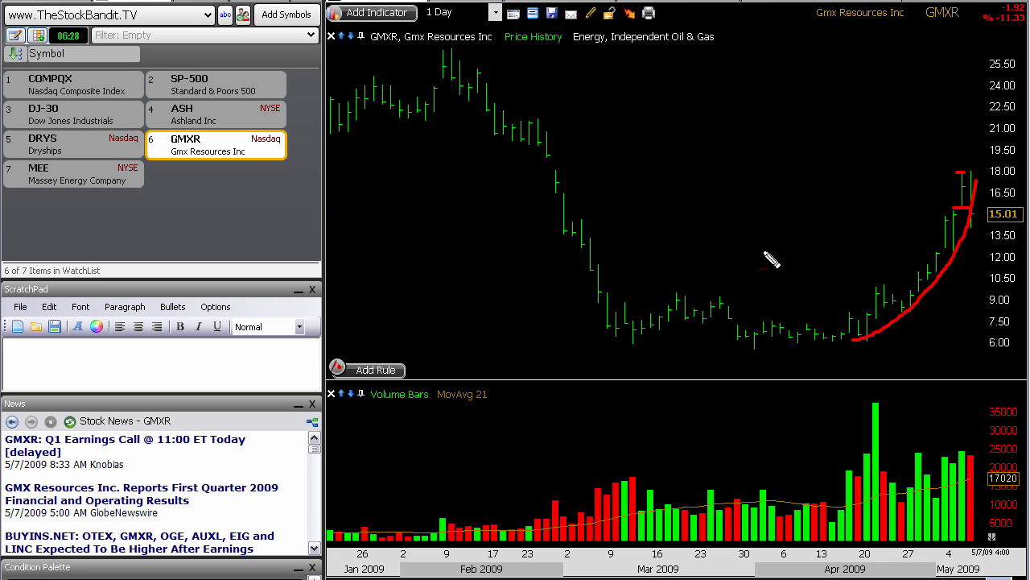
pyautogui.press('Escape')
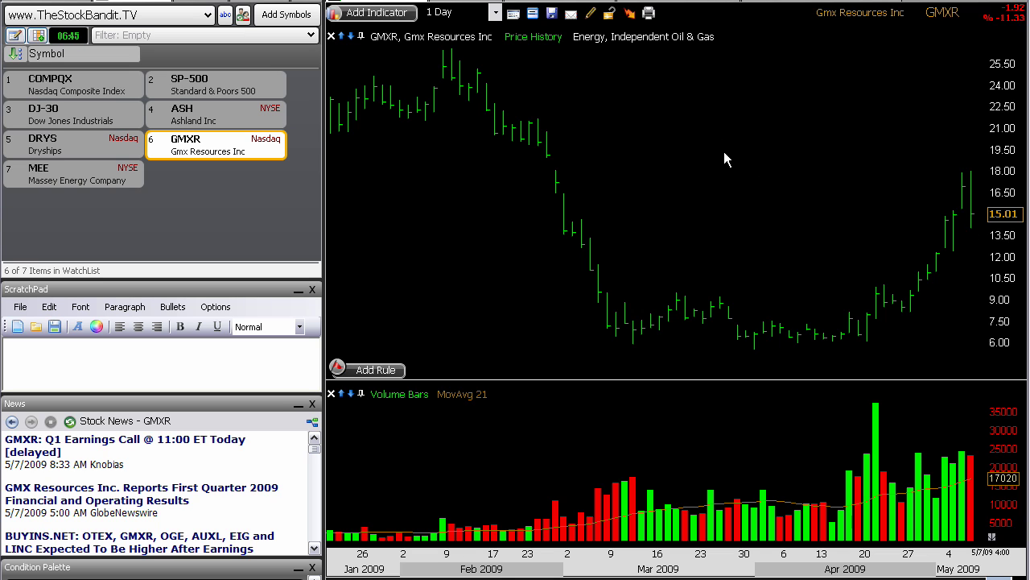
pyautogui.press('space')
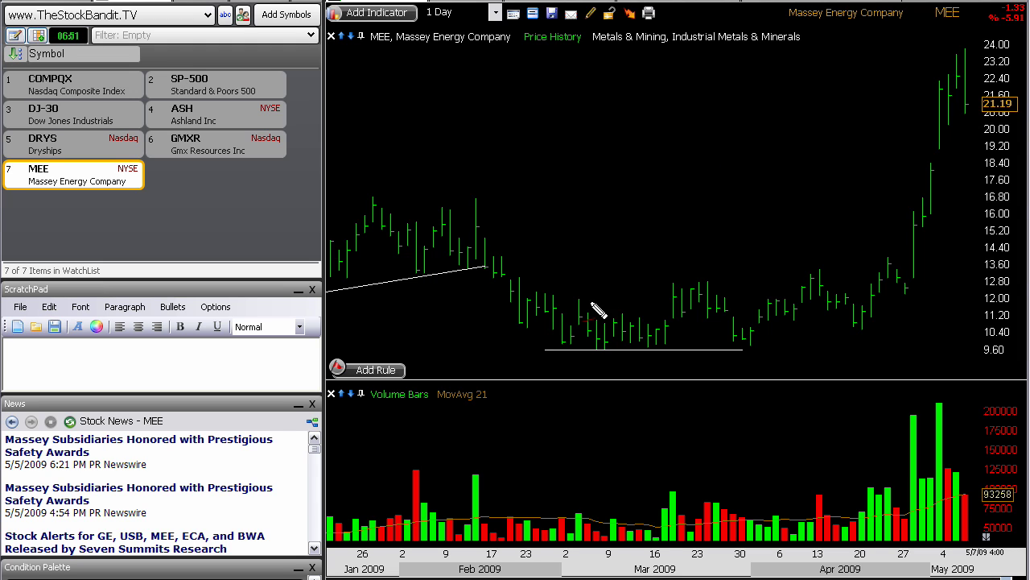
# Draw red lines on MEE's base top, breakout rally and recent high, then return to a zoomed-out Nasdaq Composite
pyautogui.moveTo(547, 323); pyautogui.dragTo(876, 323)
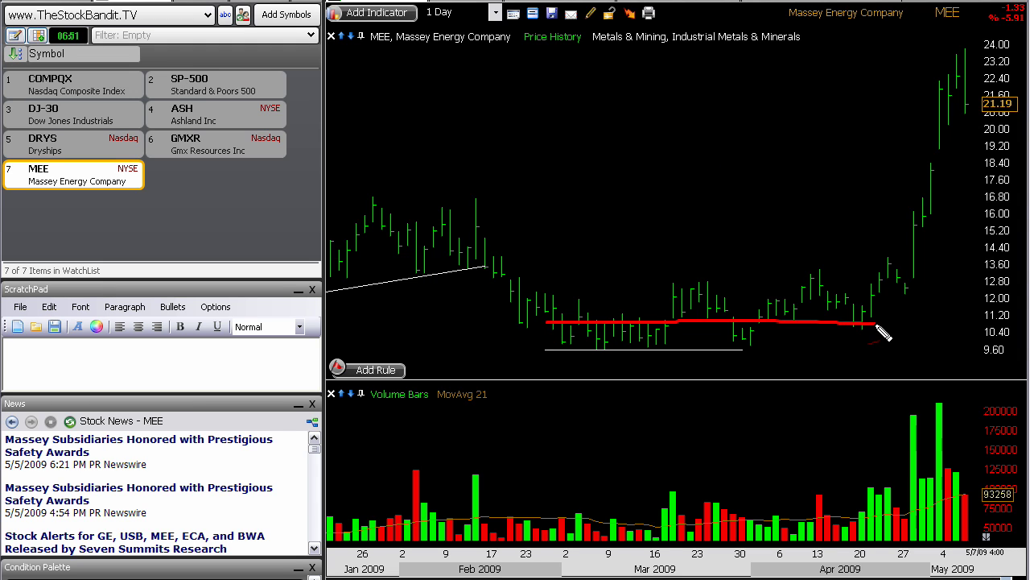
pyautogui.moveTo(903, 286)
pyautogui.mouseDown()
pyautogui.moveTo(917, 261)
pyautogui.moveTo(955, 63)
pyautogui.moveTo(948, 71)
pyautogui.moveTo(957, 47)
pyautogui.moveTo(979, 47)
pyautogui.mouseUp()
pyautogui.moveTo(959, 109); pyautogui.dragTo(982, 110)
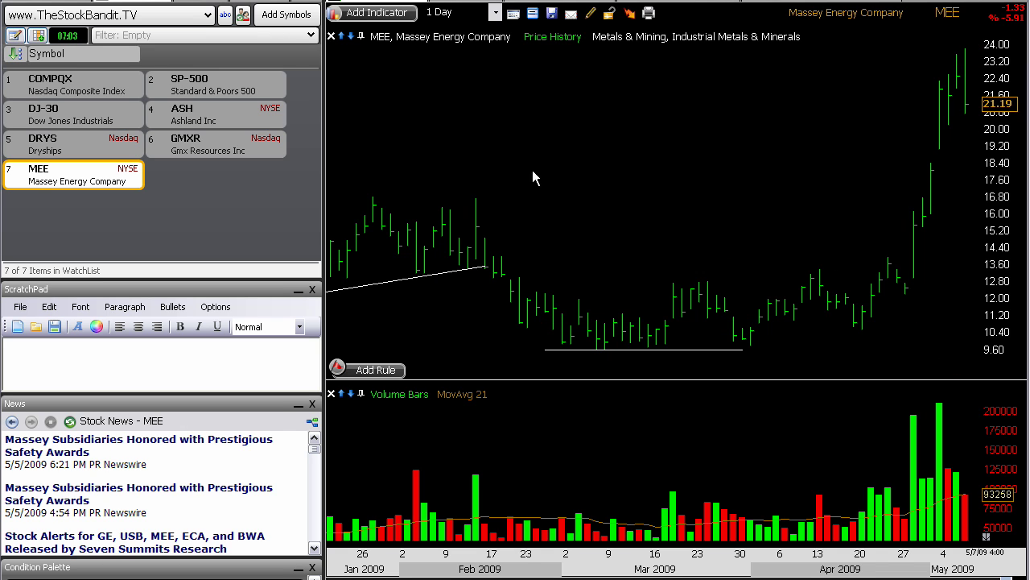
pyautogui.click(75, 89)
pyautogui.scroll(-3, 811, 248)
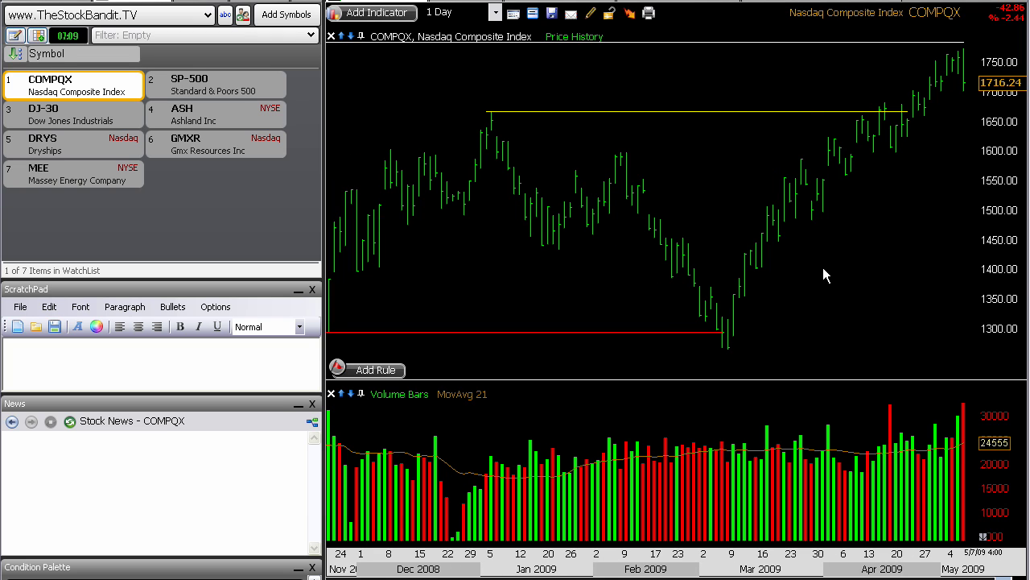
# Flip through the Ashland, Dryships and GMX Resources charts, ending on Massey Energy (MEE)
pyautogui.click(185, 119)
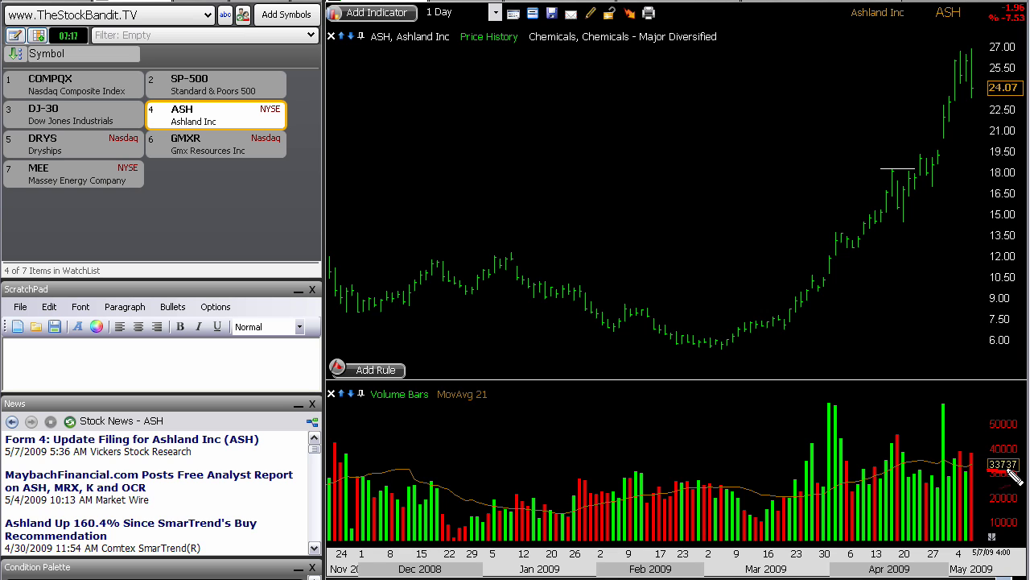
pyautogui.press('Down')
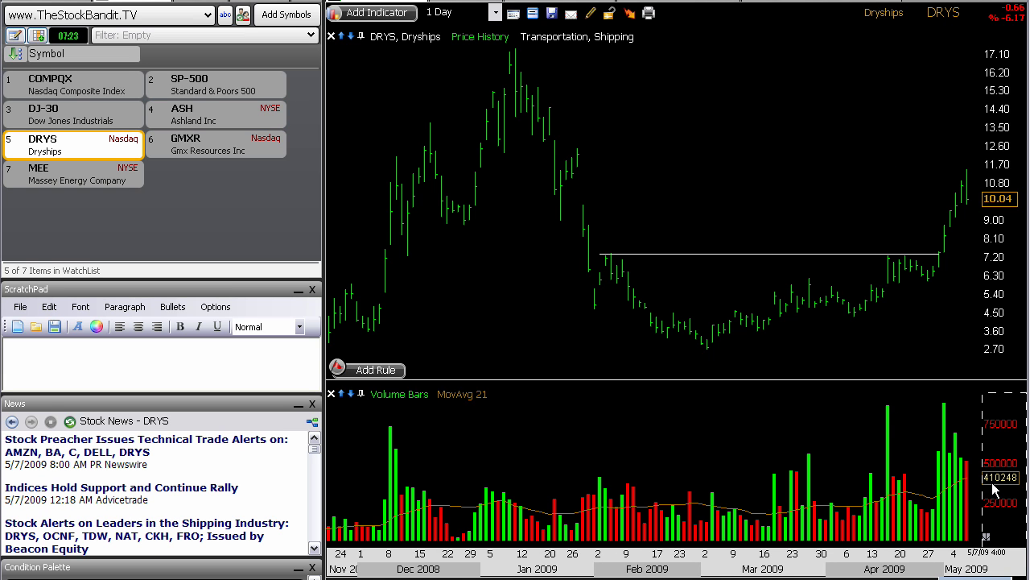
pyautogui.click(208, 150)
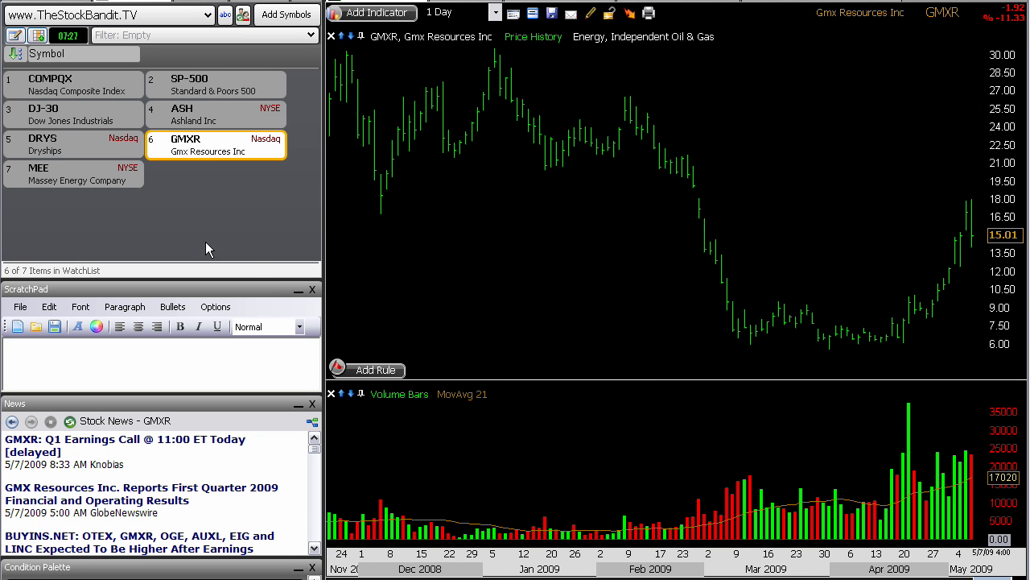
pyautogui.click(62, 174)
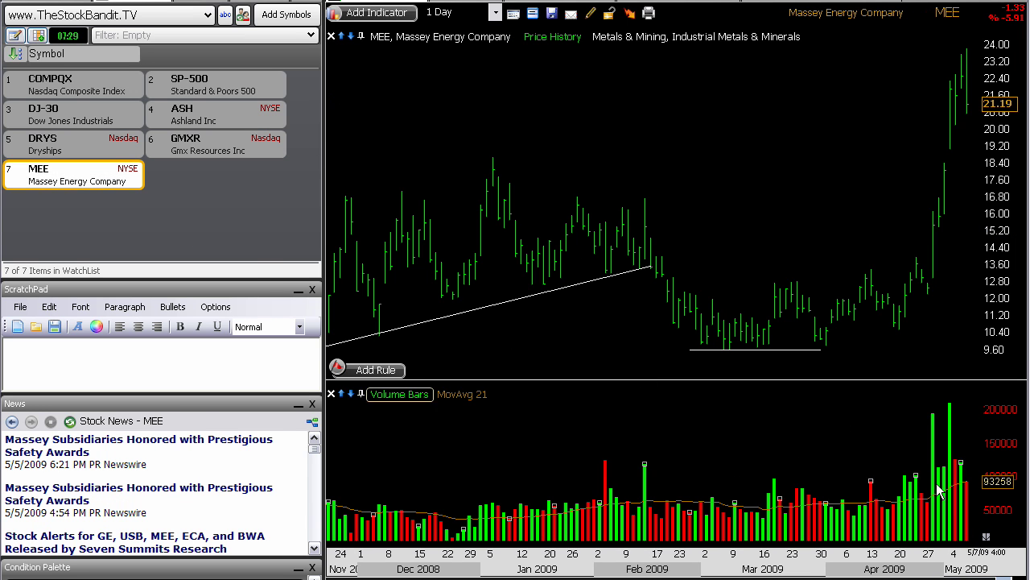